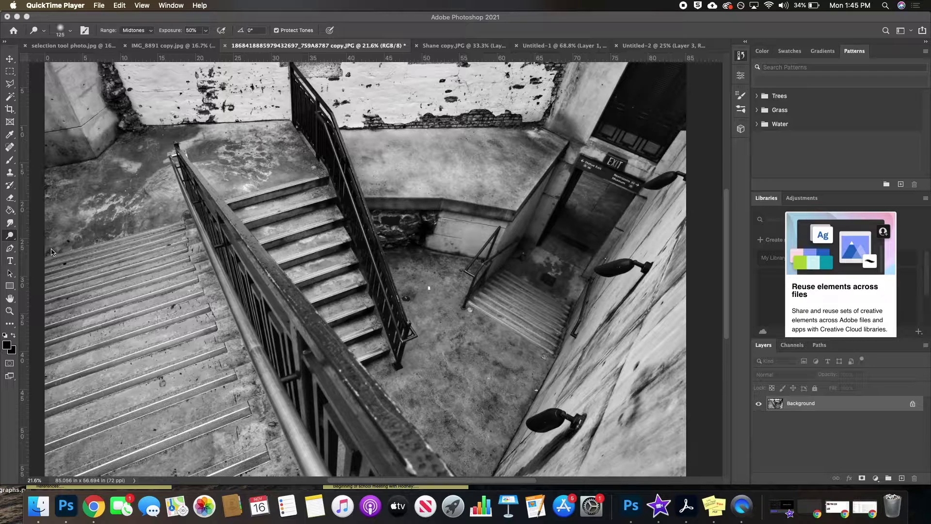
- Choose the Dodge Tool from the group of toning tools
click(10, 239)
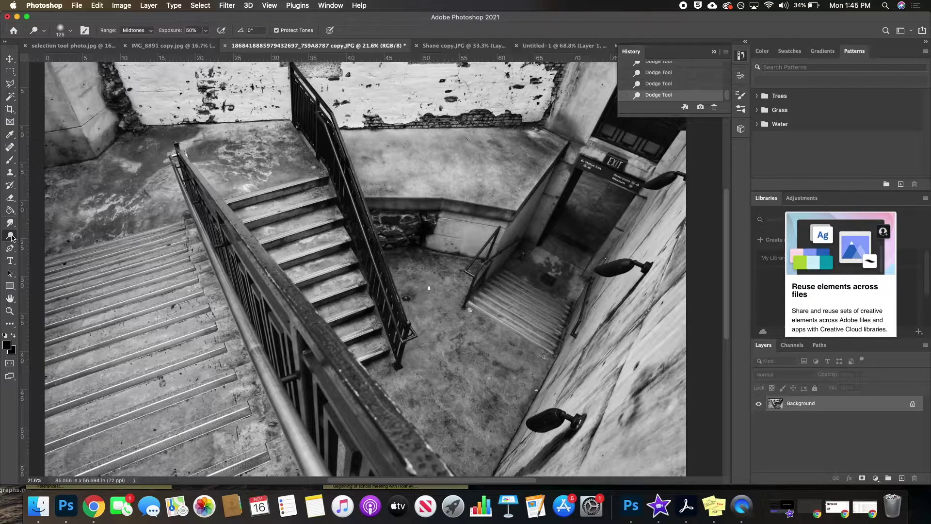
click(11, 236)
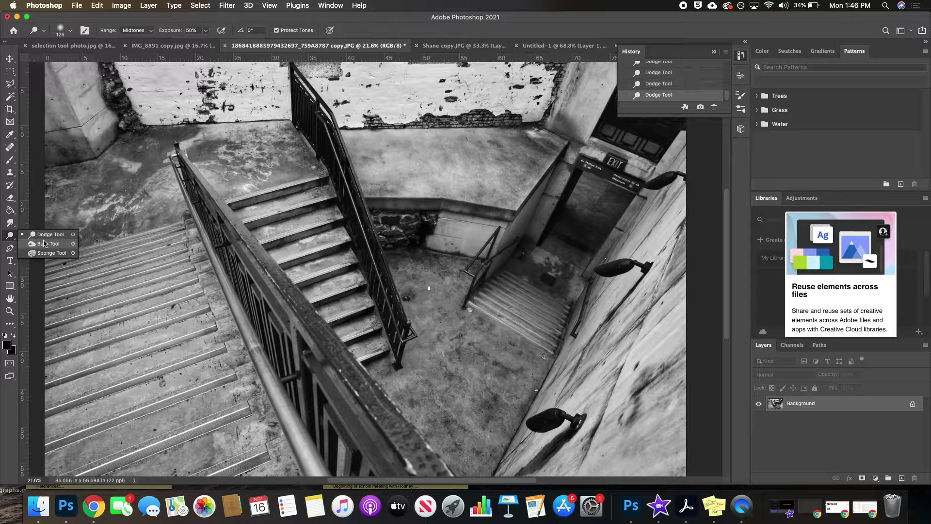
click(44, 236)
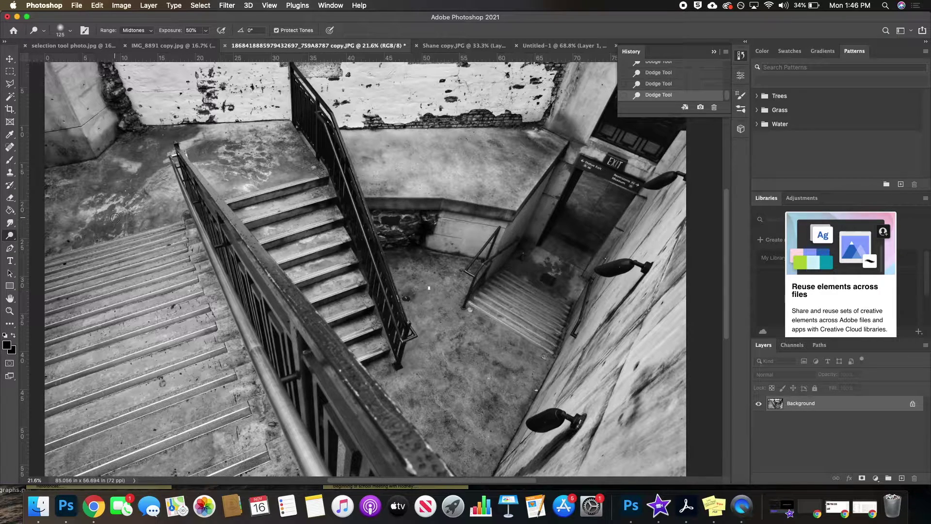
- Enlarge the Dodge Tool's brush to 1200 pixels
key(bracketright)
key(bracketright)
key(bracketright)
key(bracketright)
key(bracketright)
key(bracketright)
key(bracketright)
key(bracketright)
key(bracketright)
key(bracketright)
key(bracketright)
key(bracketright)
key(bracketright)
key(bracketright)
click(136, 30)
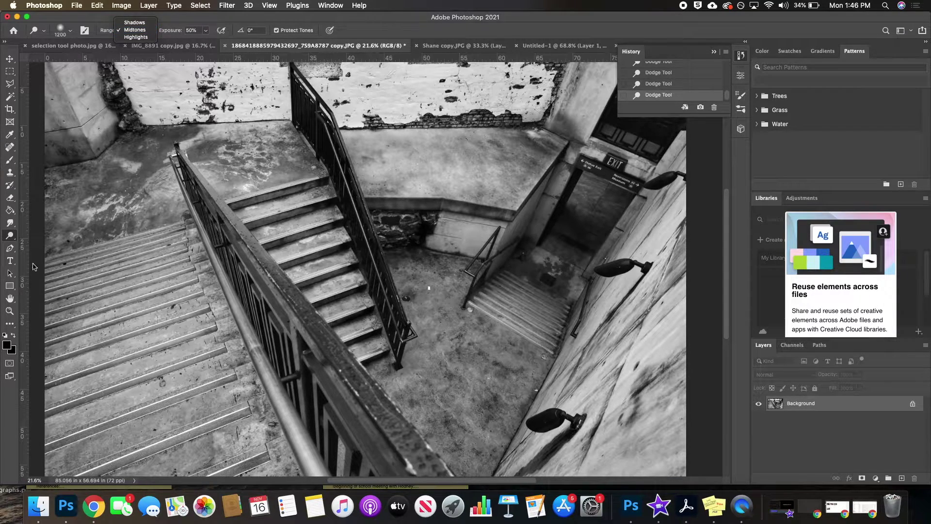
click(13, 238)
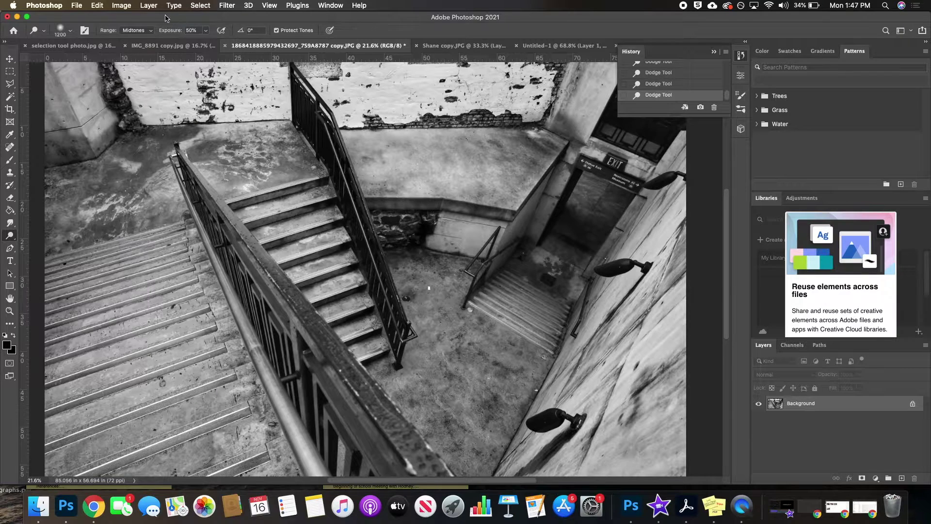
click(150, 33)
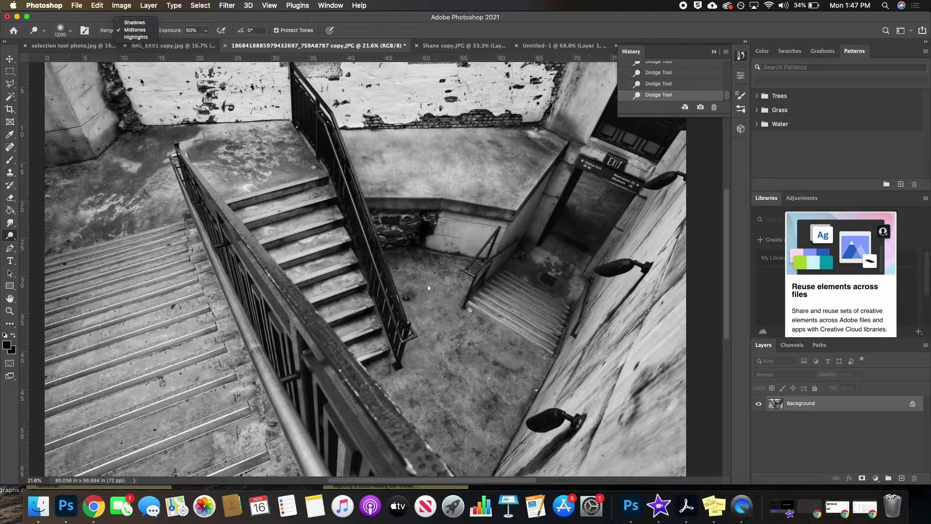
click(167, 33)
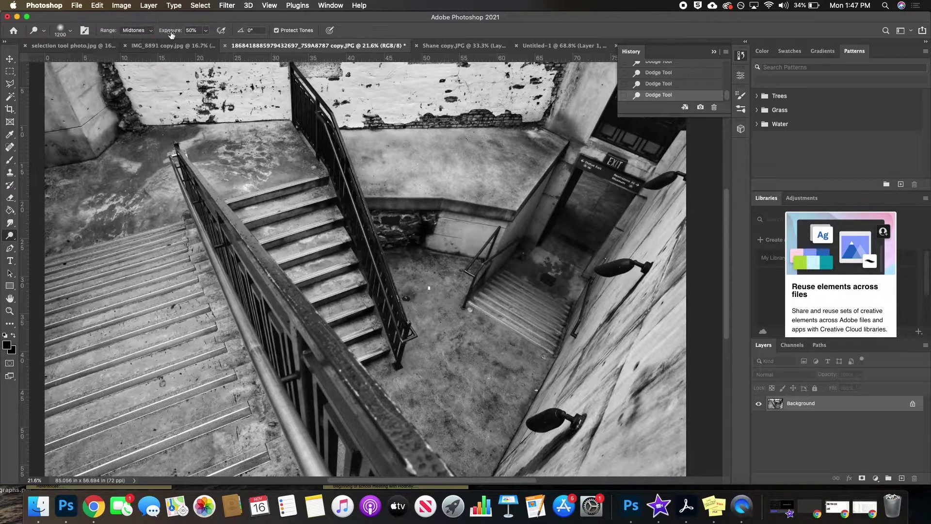
- Raise the Dodge Tool's exposure to 62%
click(208, 31)
mouse_move(206, 43)
mouse_down()
mouse_move(197, 43)
mouse_move(211, 43)
mouse_up()
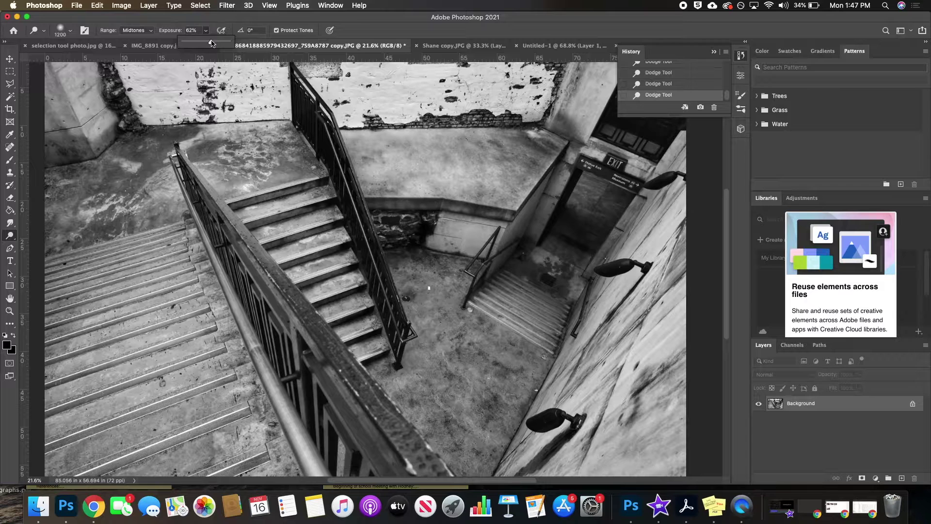
click(383, 30)
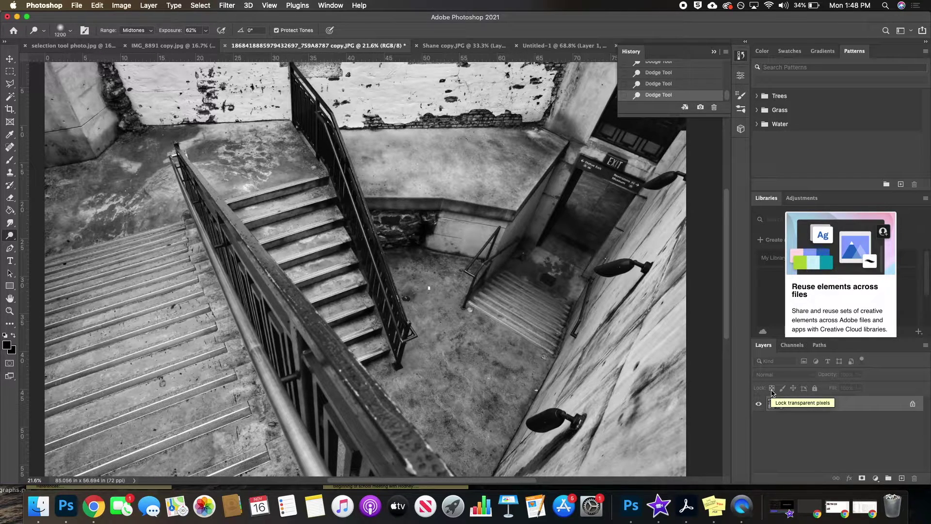
- Duplicate the Background layer and reduce the Dodge Tool's brush to 175 pixels for work on the middle staircase
key(super+j)
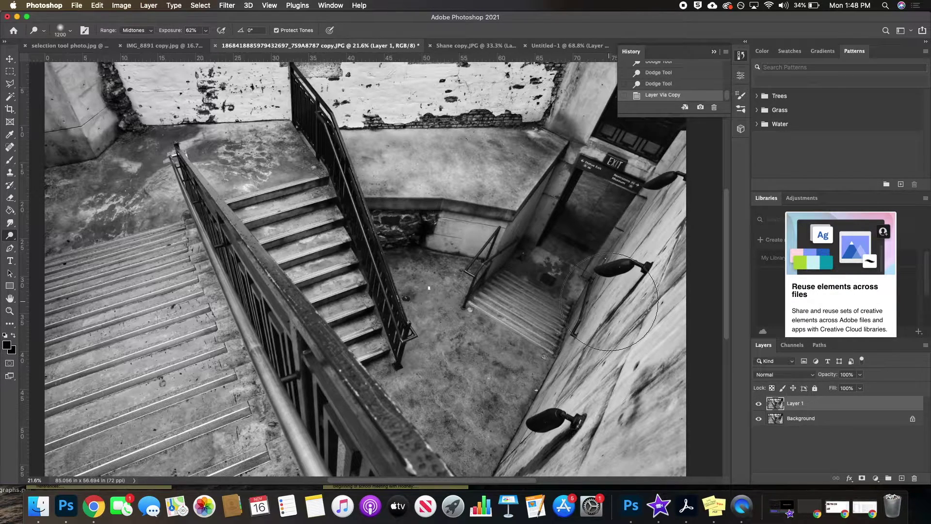
key(bracketleft)
key(bracketleft)
key(bracketleft)
key(bracketleft)
key(bracketleft)
scroll(372, 368, up, 3)
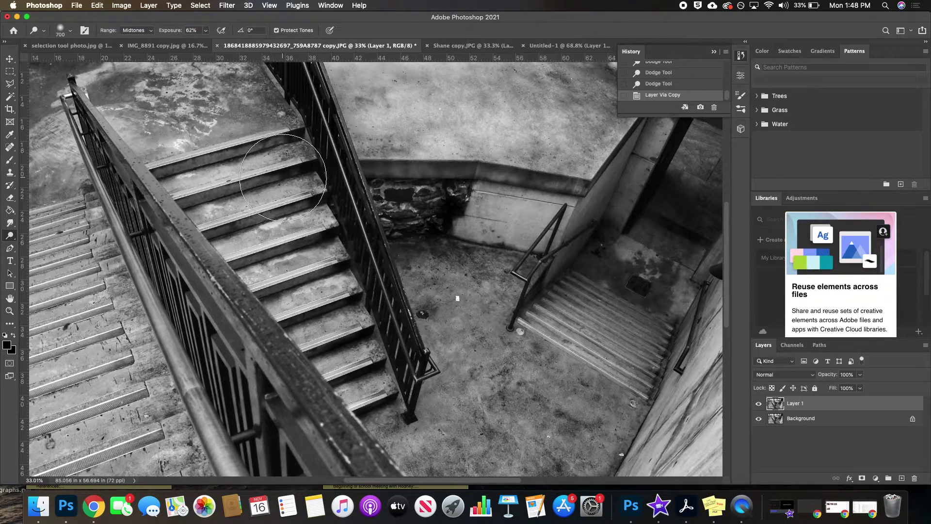
key(bracketleft)
key(bracketleft)
key(bracketleft)
key(bracketleft)
key(bracketleft)
key(bracketleft)
key(bracketleft)
scroll(254, 218, up, 2)
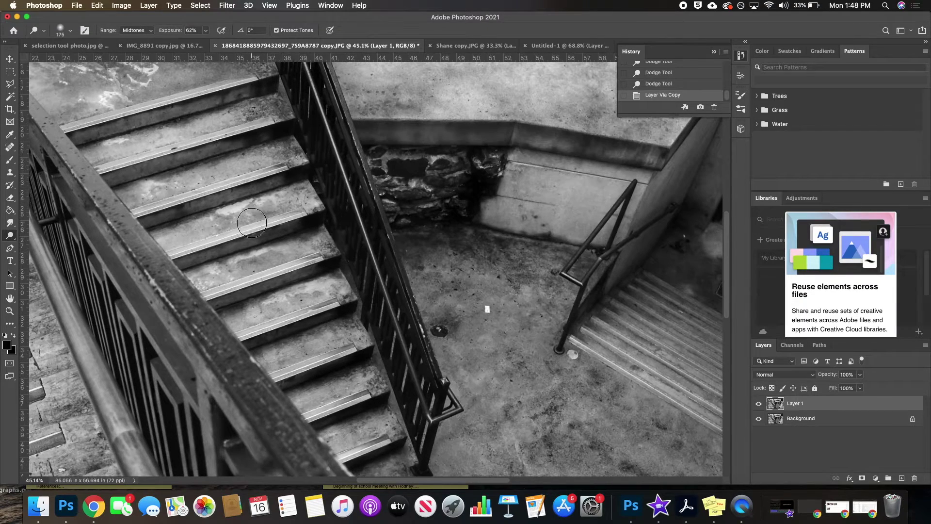
- Dodge the midtones of the middle staircase's treads at 39% exposure, brightening each step from the upper flight to the lowest
click(205, 30)
drag(208, 43, 196, 43)
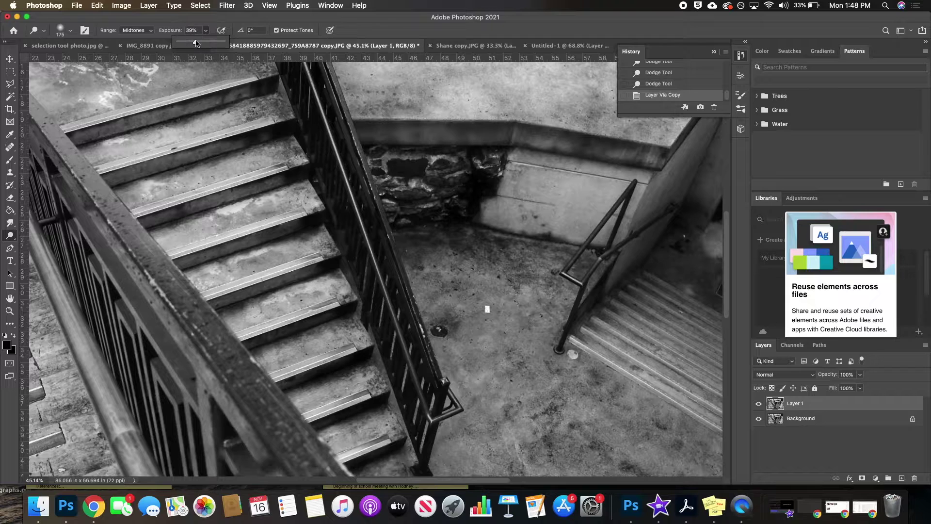
mouse_move(300, 254)
mouse_down()
mouse_move(304, 247)
mouse_move(192, 289)
mouse_up()
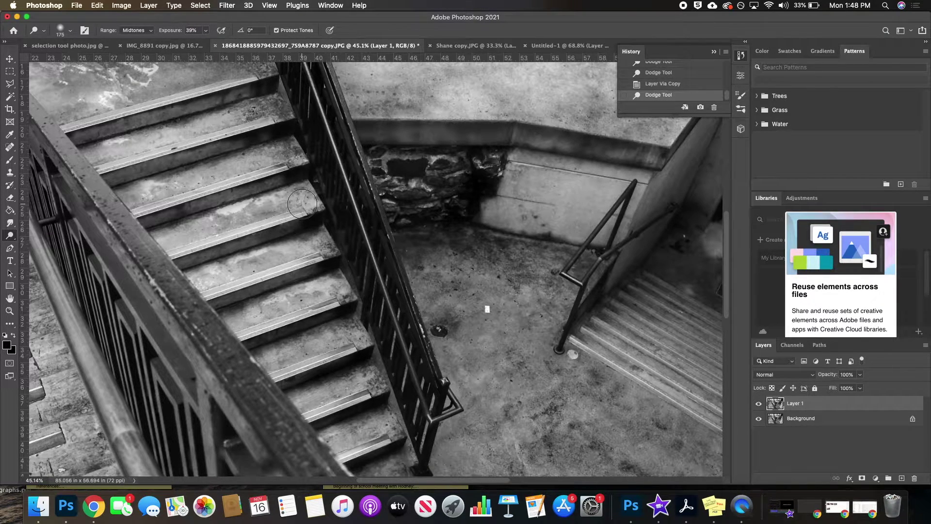
drag(243, 215, 177, 232)
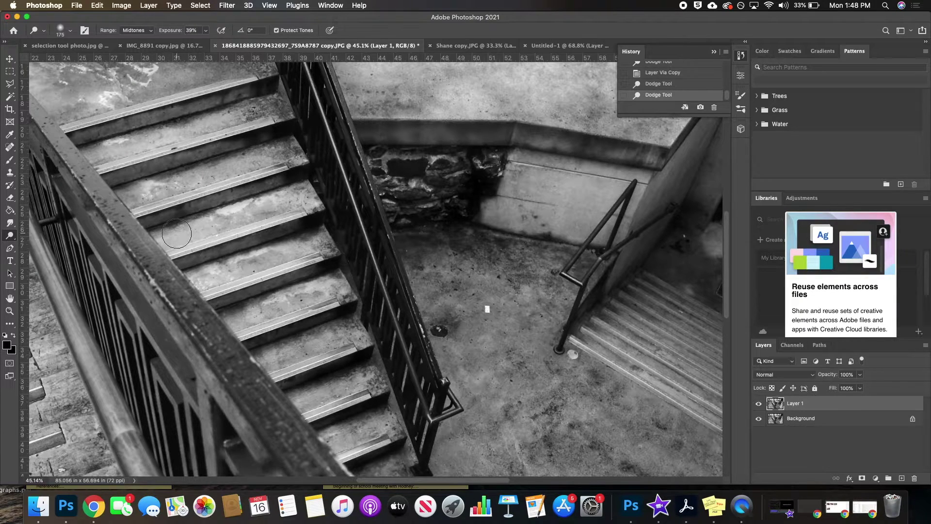
drag(265, 156, 145, 188)
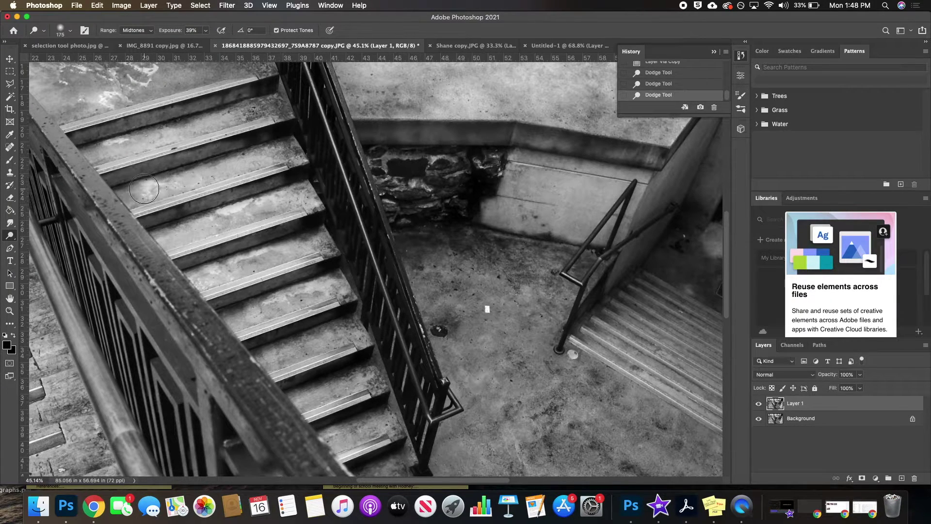
drag(273, 110, 104, 157)
mouse_move(239, 72)
mouse_down()
mouse_move(166, 79)
mouse_move(83, 101)
mouse_up()
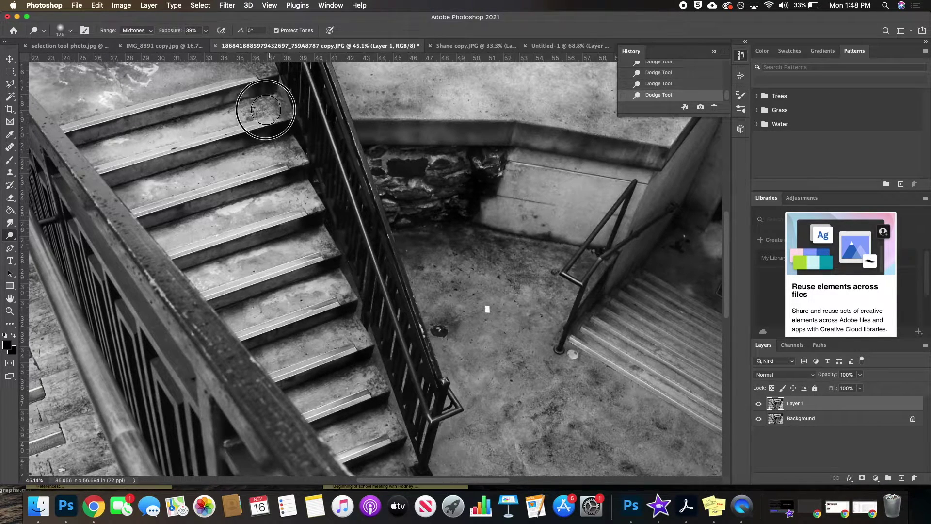
drag(266, 108, 104, 154)
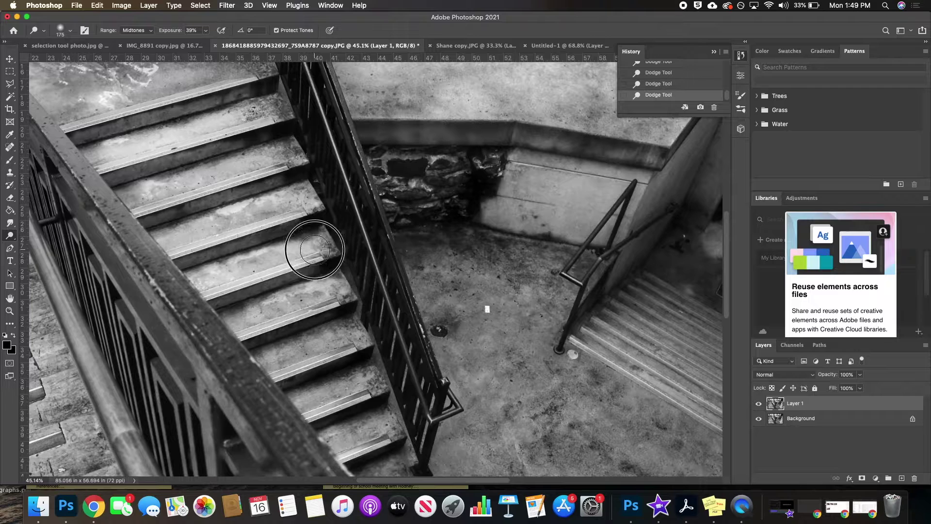
mouse_move(326, 299)
mouse_down()
mouse_move(224, 316)
mouse_move(354, 313)
mouse_move(333, 333)
mouse_move(270, 356)
mouse_move(342, 333)
mouse_move(270, 357)
mouse_up()
mouse_move(346, 384)
mouse_down()
mouse_move(311, 384)
mouse_move(286, 406)
mouse_move(354, 385)
mouse_move(305, 400)
mouse_move(340, 417)
mouse_move(343, 436)
mouse_move(376, 425)
mouse_up()
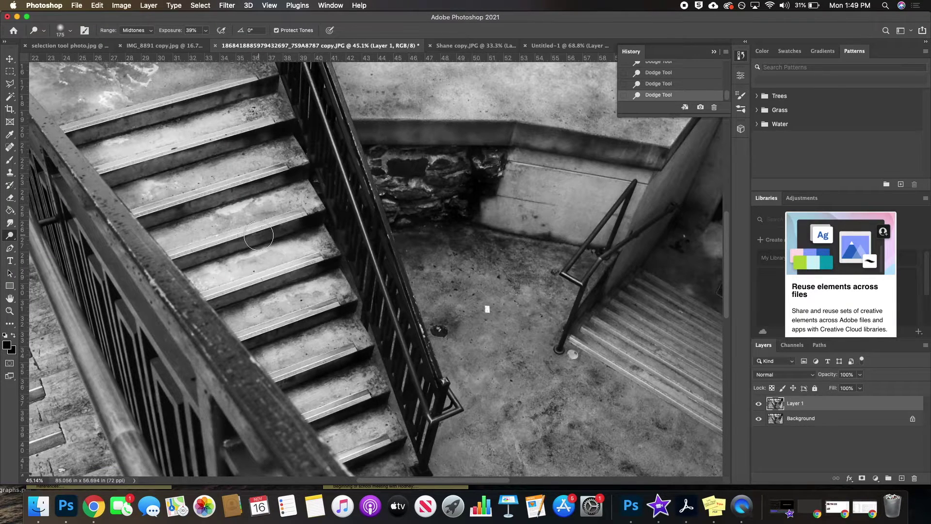
- Darken the risers of the middle staircase with the Burn Tool, using the Shadows range at 50% exposure
click(12, 235)
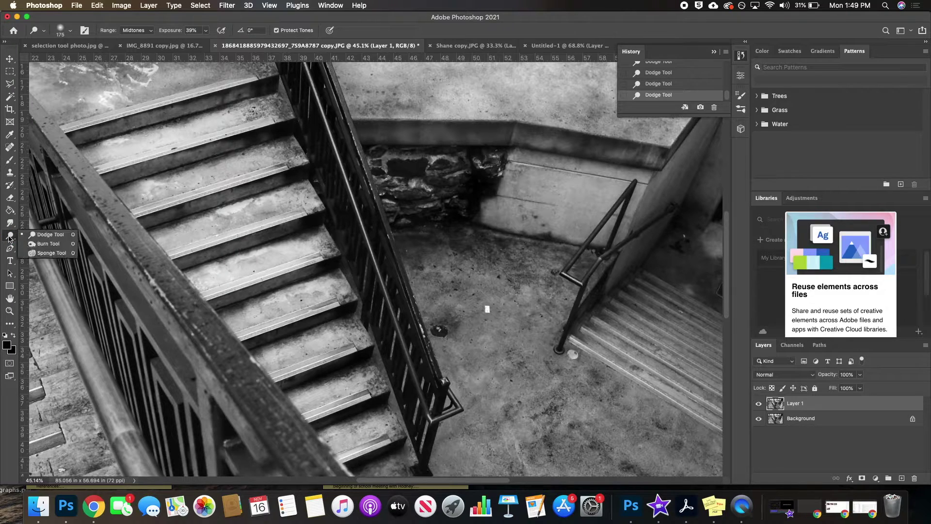
click(49, 244)
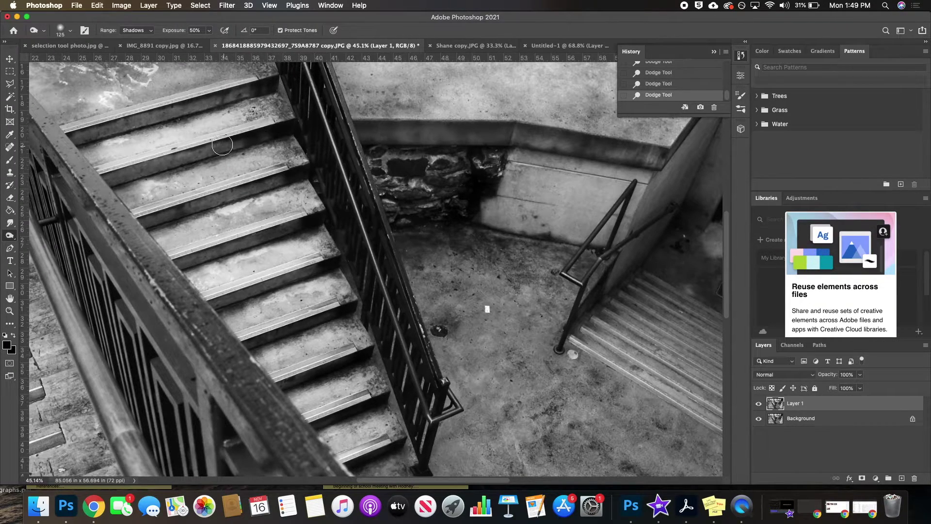
click(145, 29)
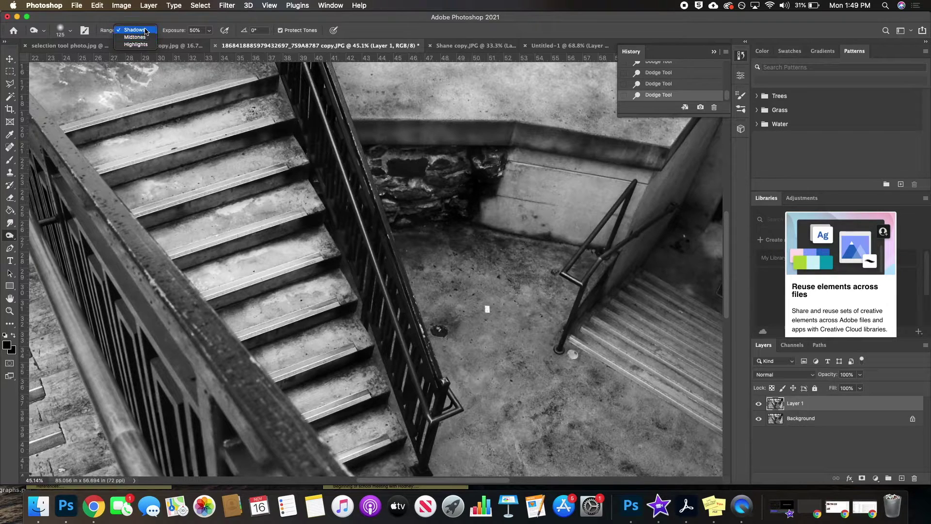
click(145, 29)
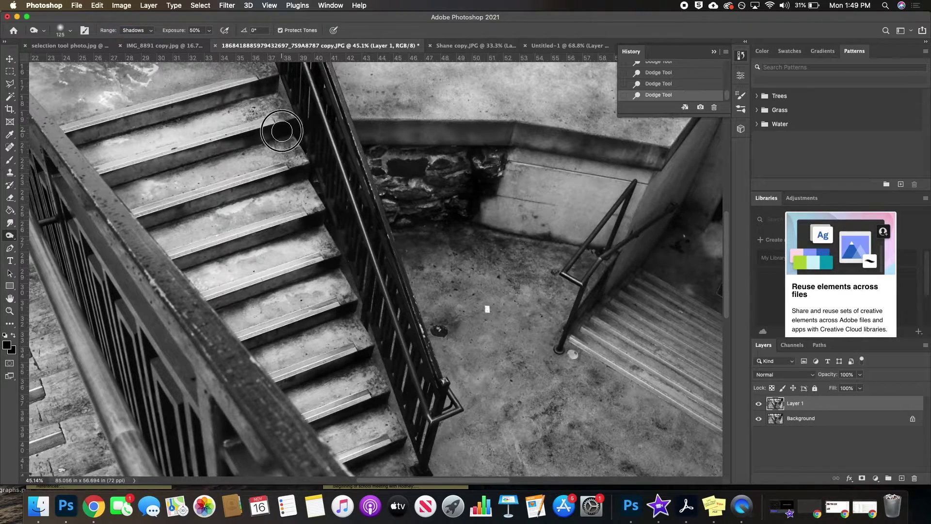
mouse_move(253, 138)
mouse_down()
mouse_move(173, 154)
mouse_move(111, 187)
mouse_up()
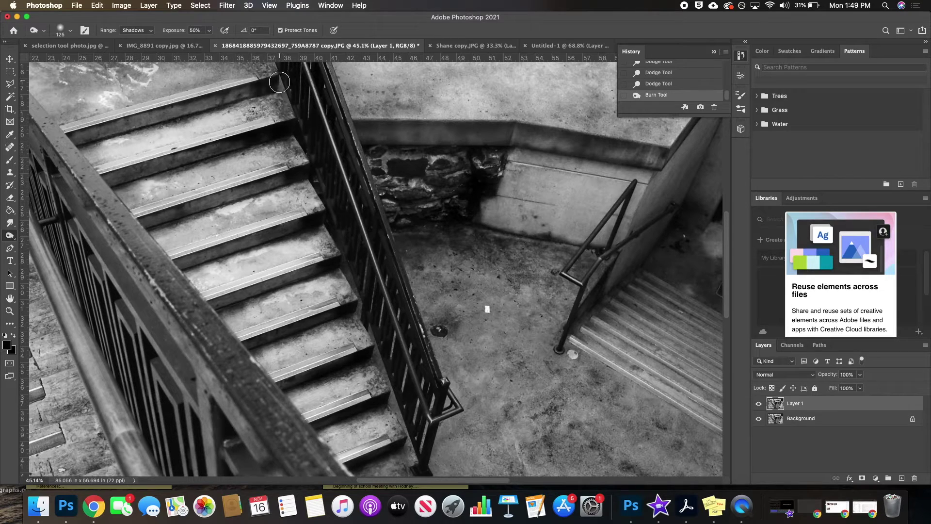
mouse_move(268, 88)
mouse_down()
mouse_move(253, 83)
mouse_move(173, 104)
mouse_move(92, 138)
mouse_up()
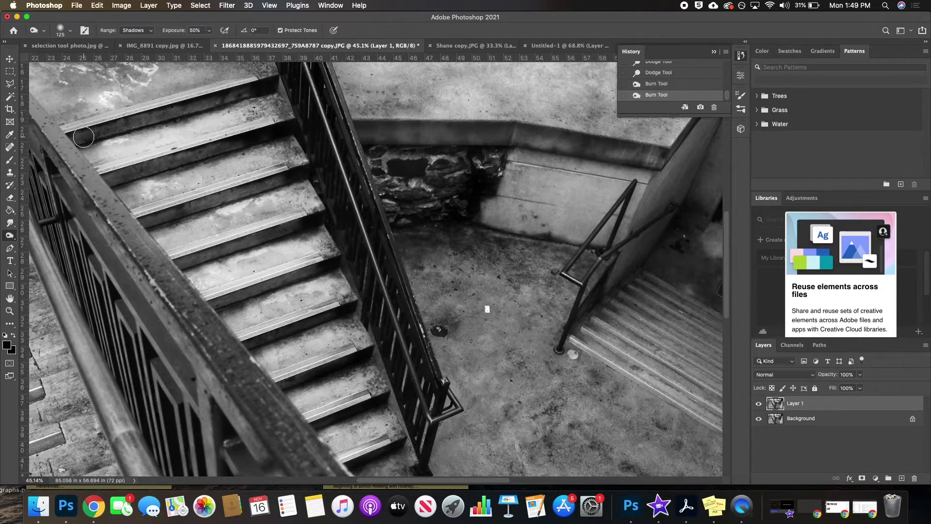
drag(297, 166, 154, 219)
mouse_move(328, 207)
mouse_down()
mouse_move(201, 243)
mouse_move(169, 262)
mouse_up()
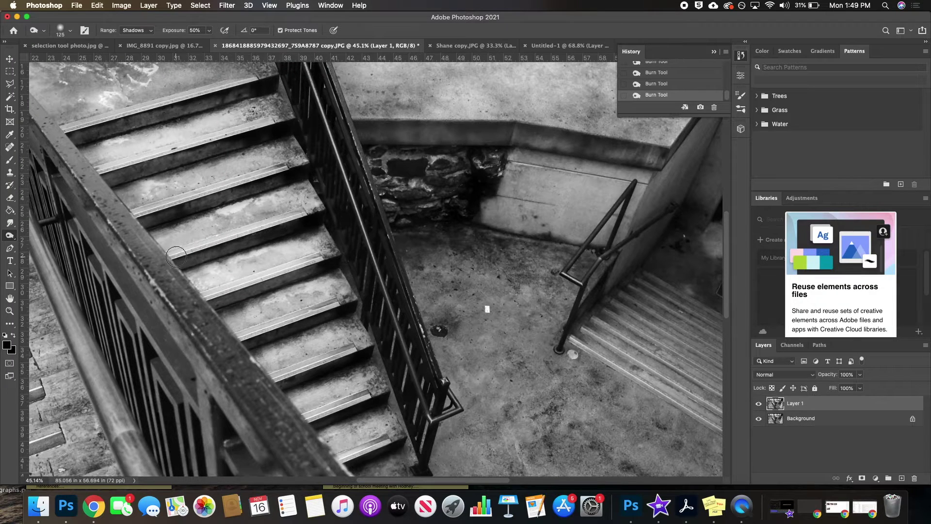
drag(359, 306, 254, 327)
drag(357, 357, 274, 388)
drag(381, 402, 316, 421)
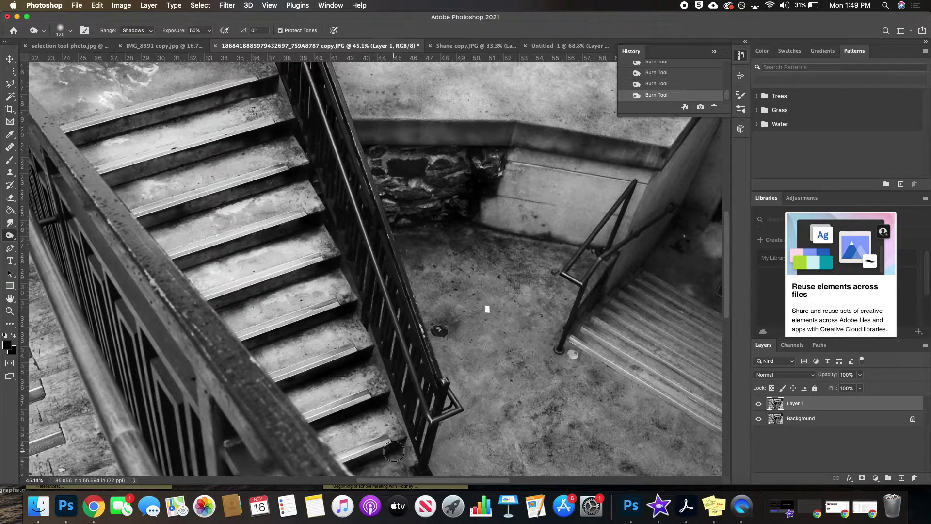
drag(402, 450, 348, 473)
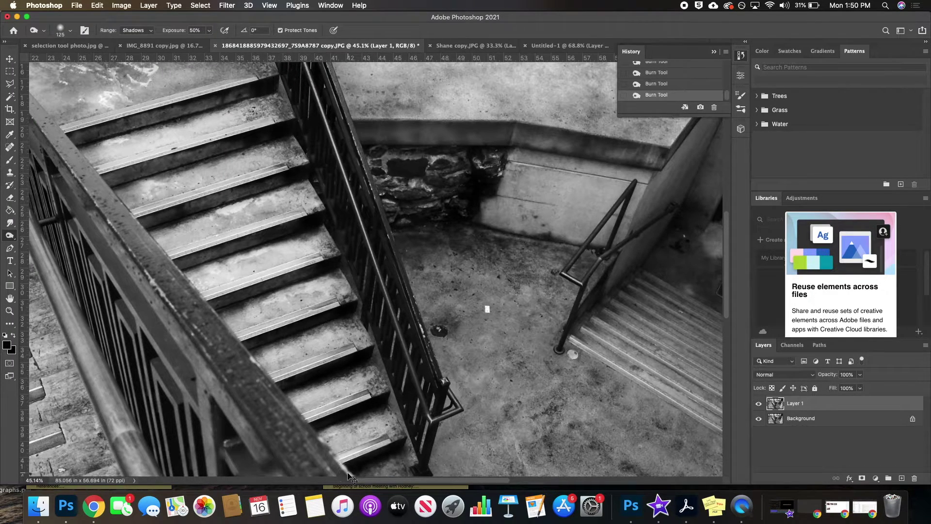
- Compare the whole photo with and without the edits by toggling the visibility of Layer 1
key(super+minus)
key(super+minus)
key(super+minus)
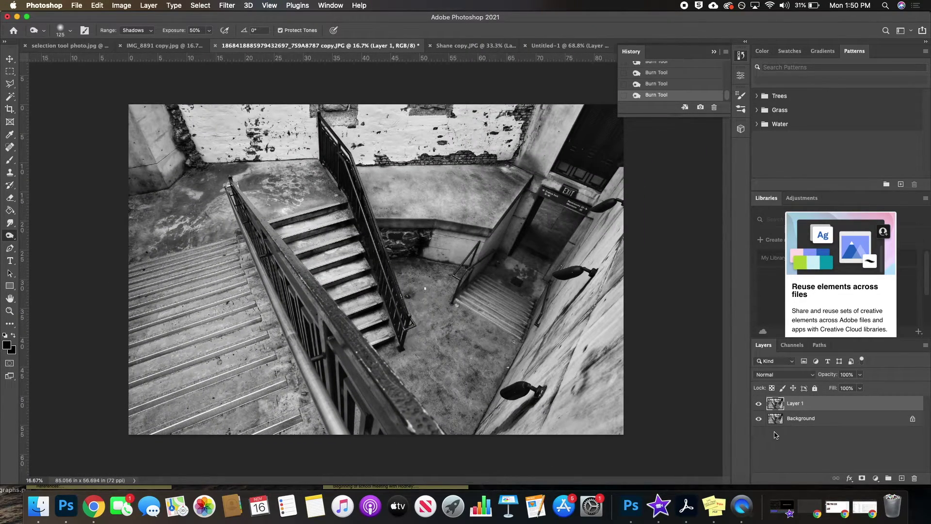
click(759, 405)
click(759, 405)
click(760, 405)
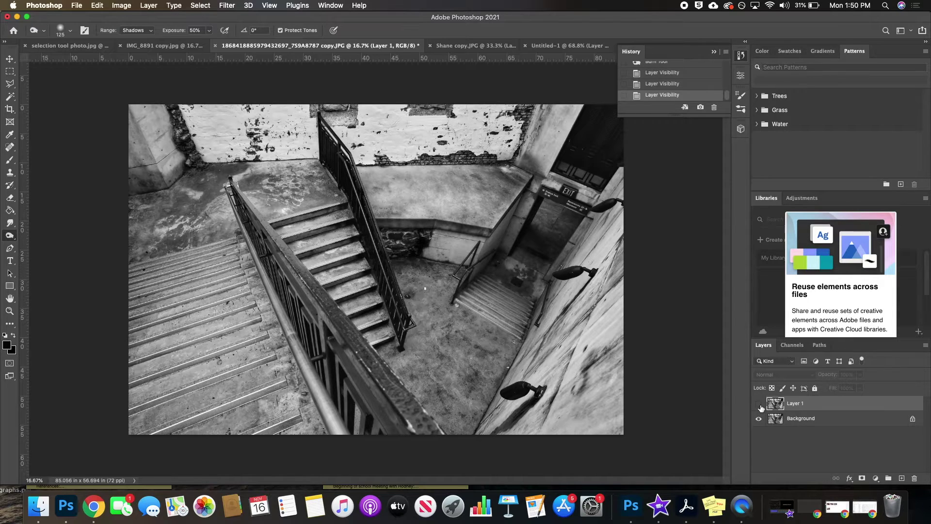
click(760, 405)
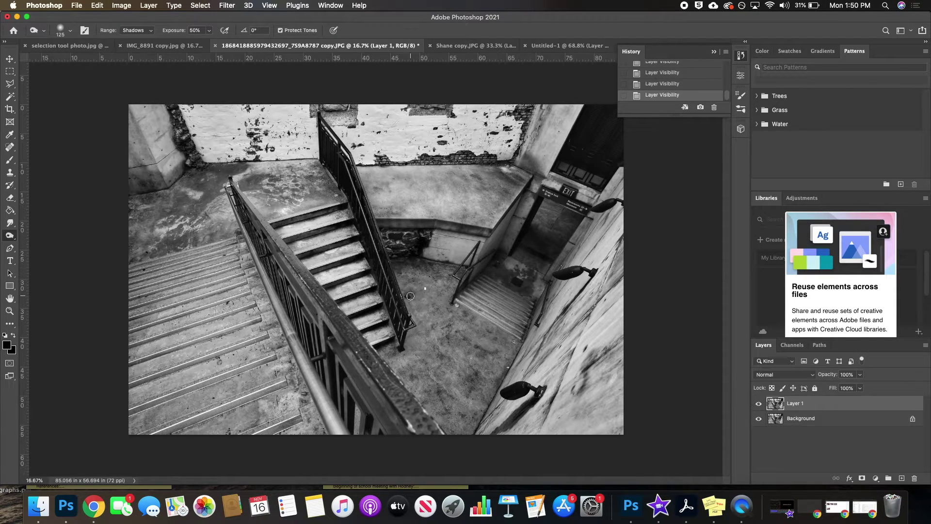
- Burn the dark stone wall area behind the middle staircase's railing with a 500-pixel brush
key(bracketright)
key(bracketright)
key(bracketright)
key(bracketright)
mouse_move(423, 226)
mouse_down()
mouse_move(414, 219)
mouse_move(437, 243)
mouse_move(423, 266)
mouse_move(416, 255)
mouse_move(407, 233)
mouse_move(425, 250)
mouse_move(432, 232)
mouse_move(440, 252)
mouse_up()
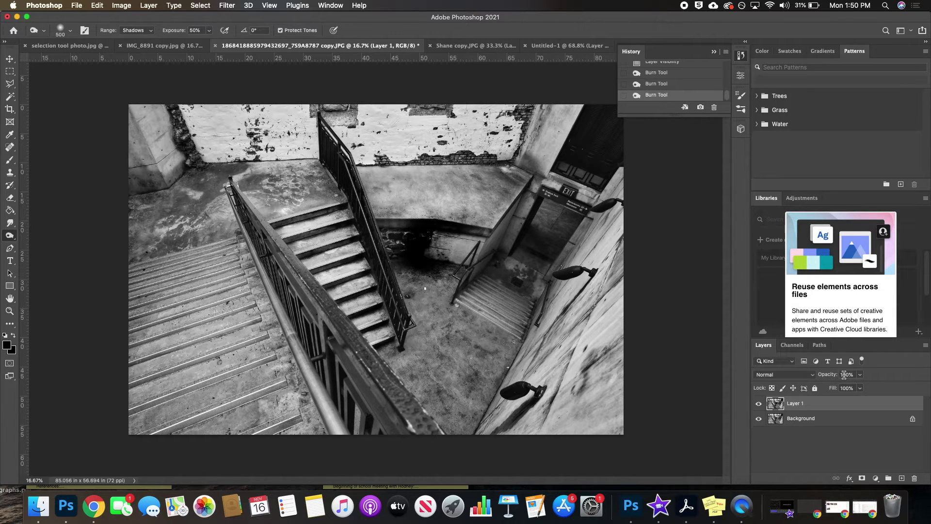
- Lower the opacity of Layer 1 to 67% and compare the photo with and without the layer
click(860, 375)
drag(860, 388, 833, 388)
click(758, 406)
click(759, 406)
click(759, 406)
click(759, 406)
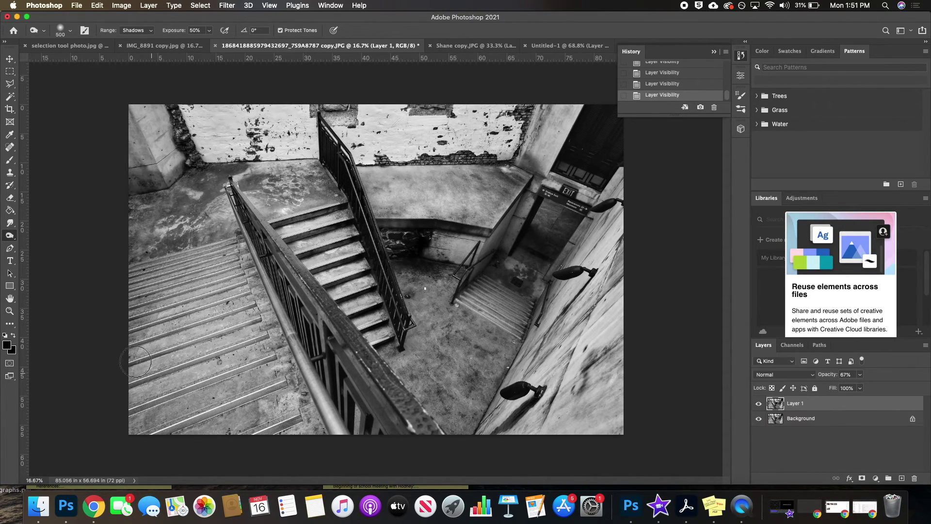
click(10, 235)
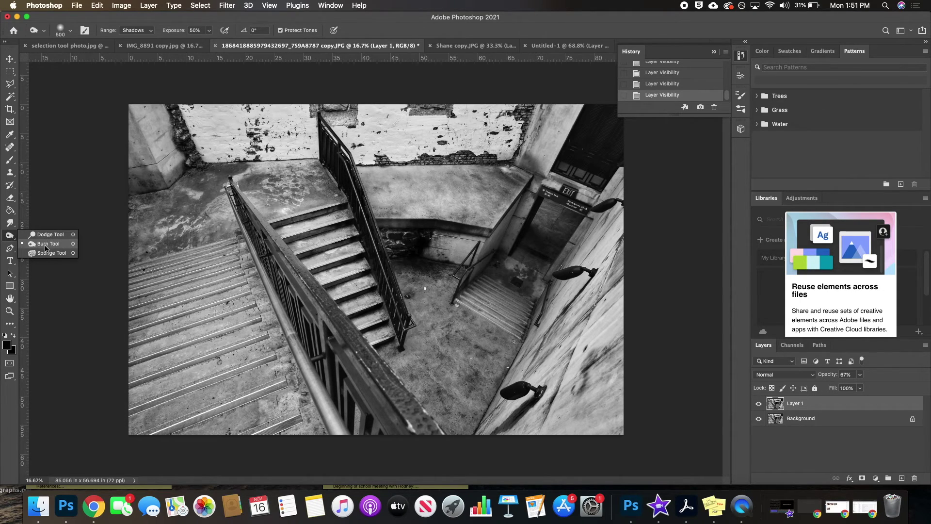
click(150, 33)
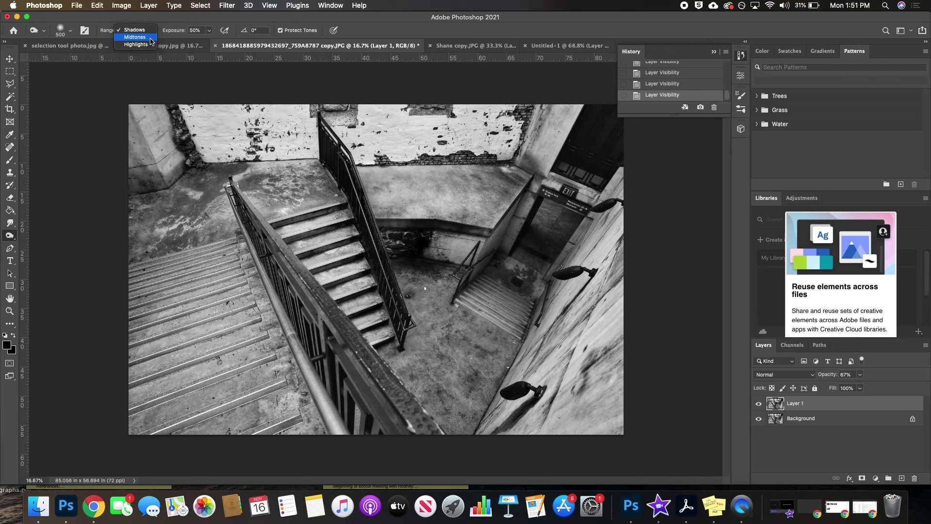
click(173, 30)
click(179, 30)
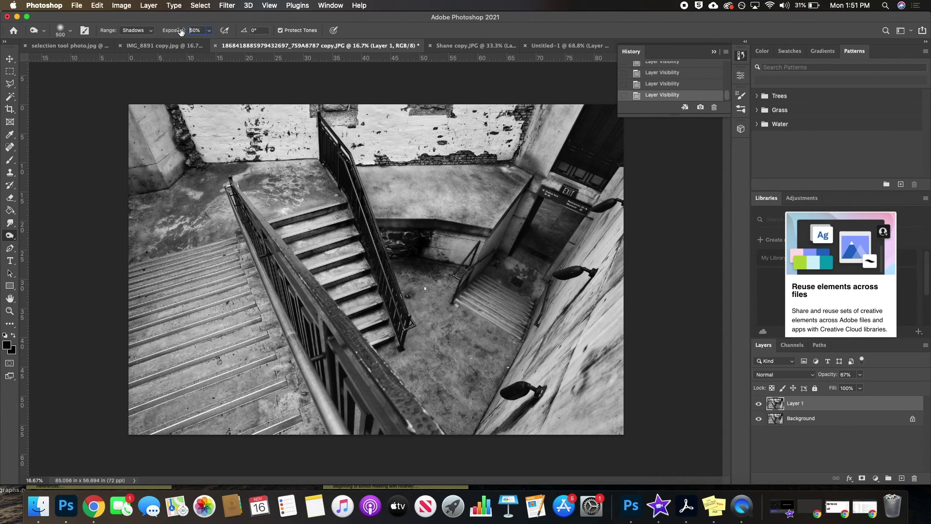